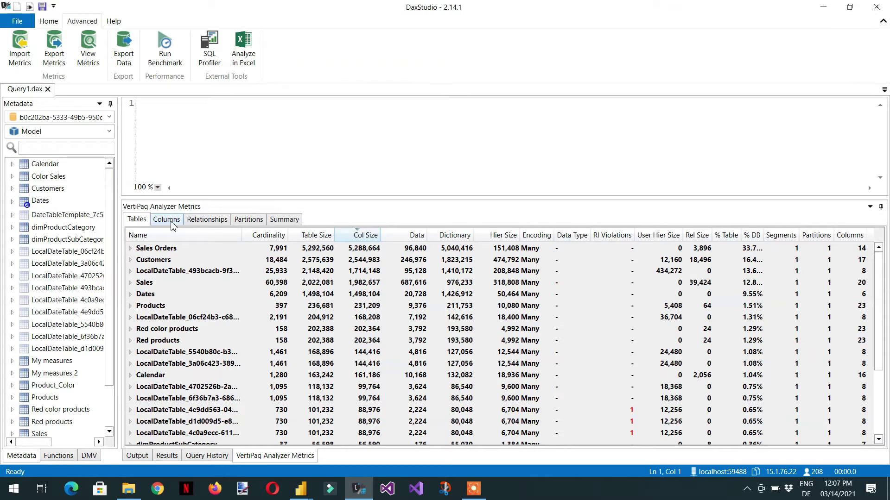
Expand Sales Orders in the per-table VertiPaq metrics, showing OrderNumber largest at 1,327,720
{"action": "left_click", "coordinate": [166, 220]}
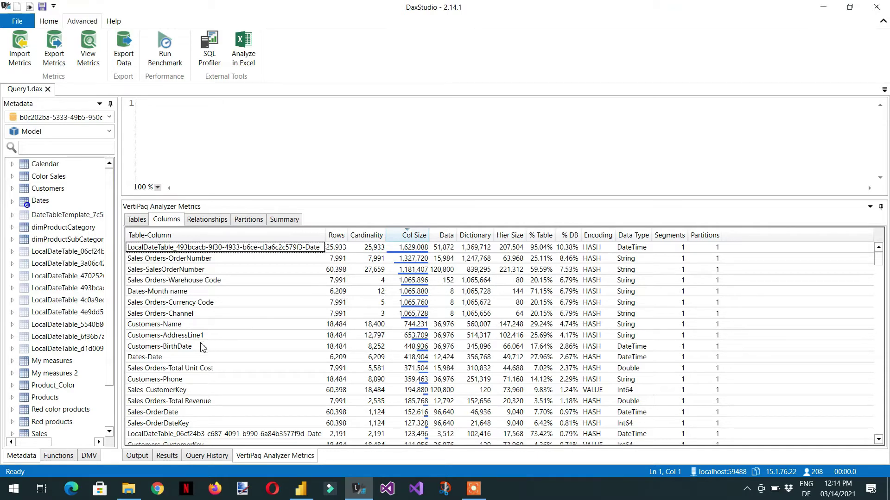
{"action": "left_click", "coordinate": [136, 220]}
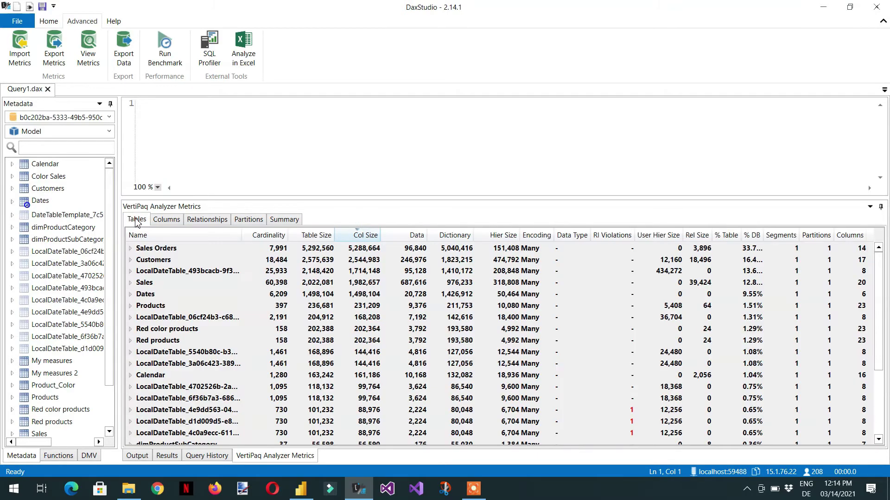
{"action": "left_click", "coordinate": [130, 249]}
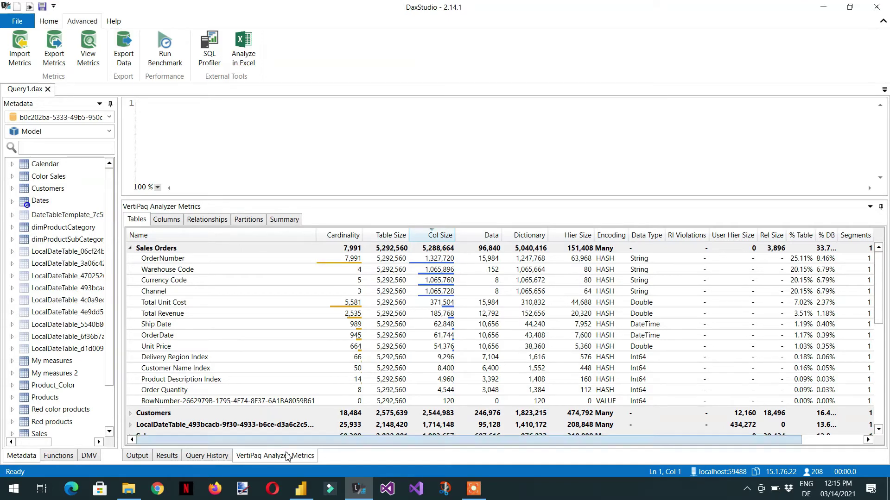
Duplicate the Sales Orders query's OrderNumber column as 'OrderNumber - Copy'
{"action": "key", "text": "alt+Tab"}
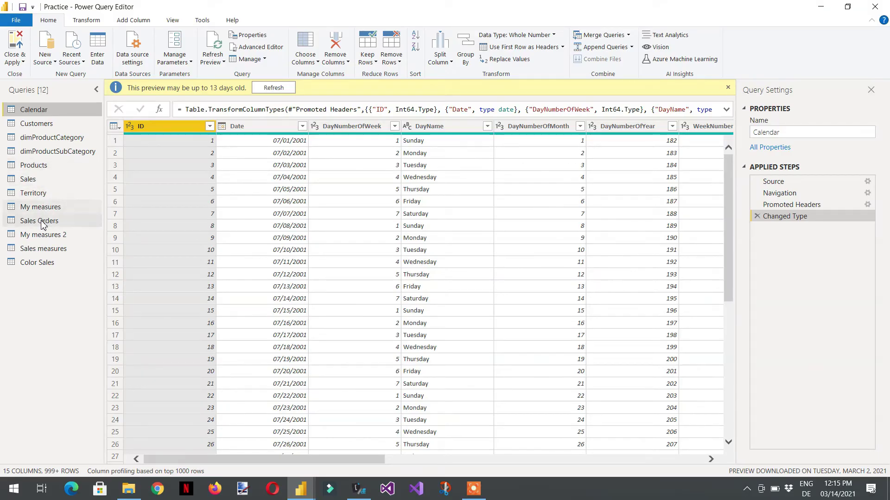
{"action": "left_click", "coordinate": [40, 223]}
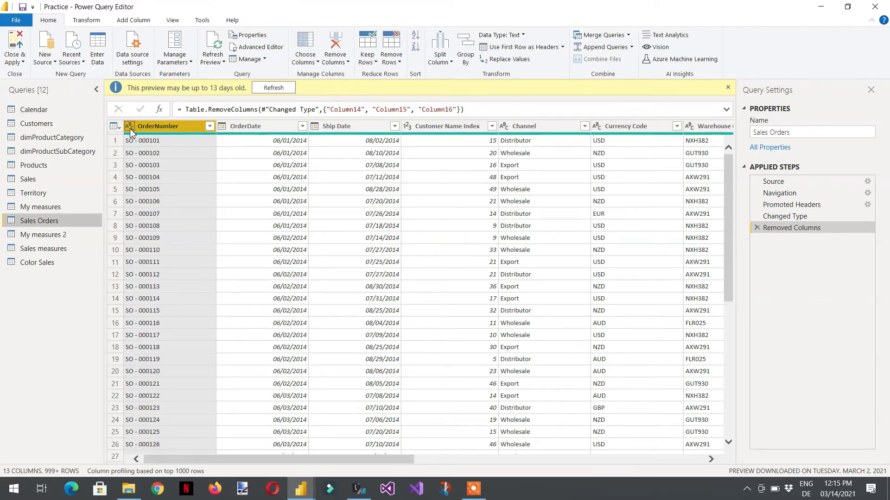
{"action": "right_click", "coordinate": [157, 130]}
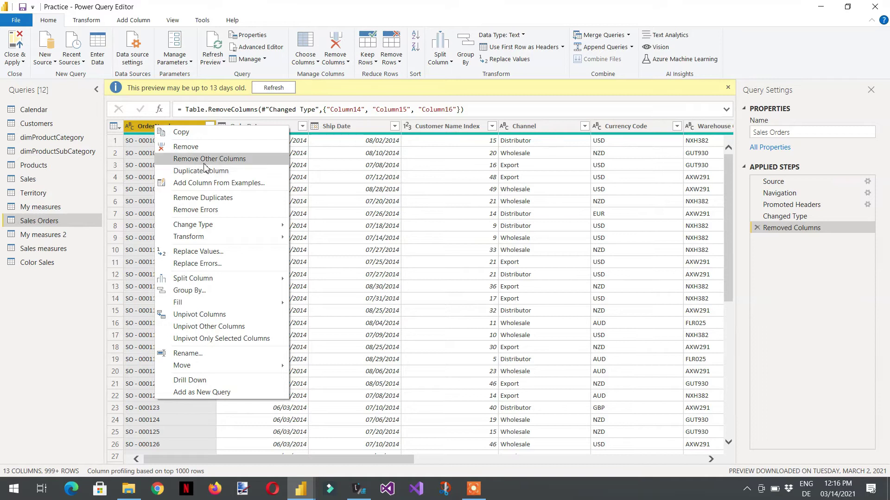
{"action": "left_click", "coordinate": [201, 171]}
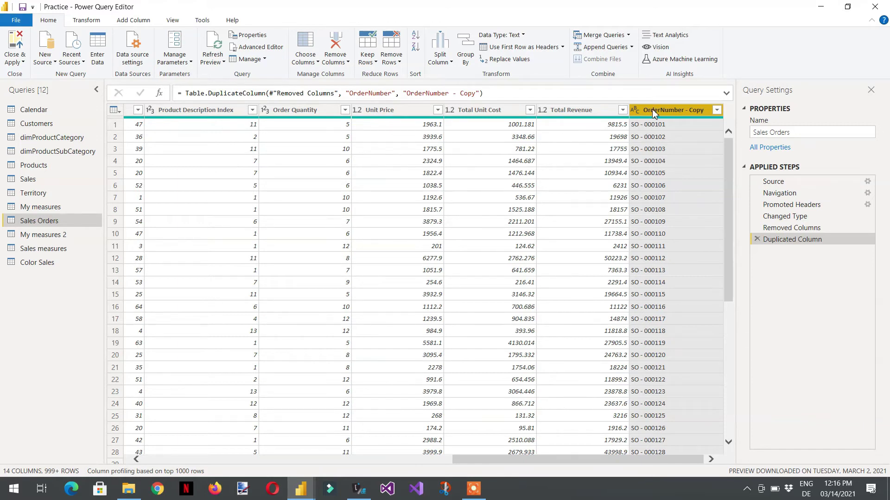
Replace 'SO - ' with nothing in OrderNumber - Copy, leaving values like 000101
{"action": "right_click", "coordinate": [654, 113]}
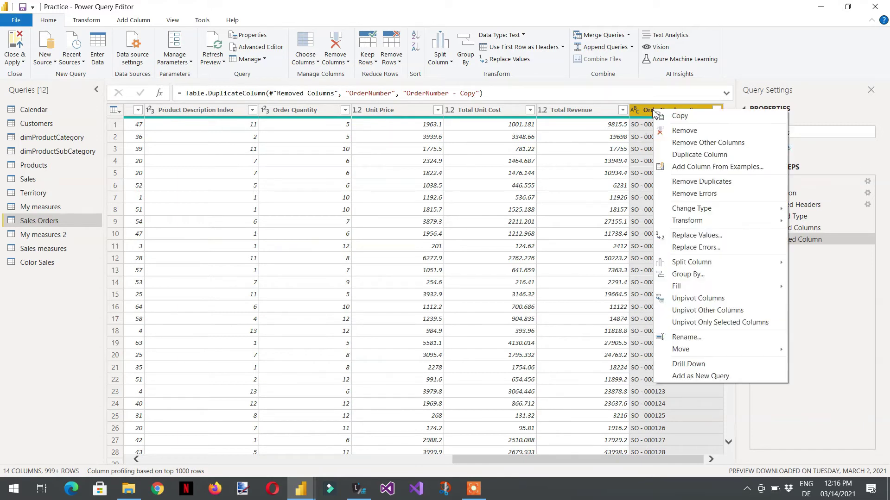
{"action": "left_click", "coordinate": [700, 235]}
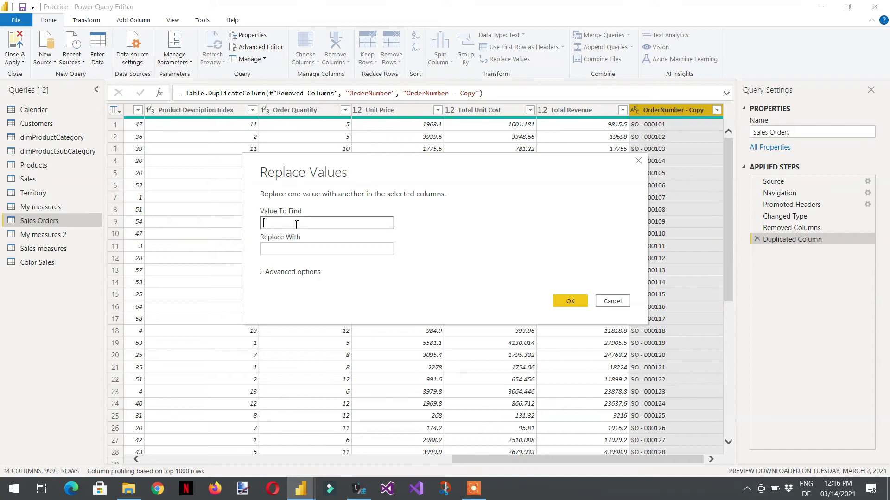
{"action": "left_click", "coordinate": [296, 225]}
{"action": "type", "text": "SO -"}
{"action": "left_click", "coordinate": [568, 302]}
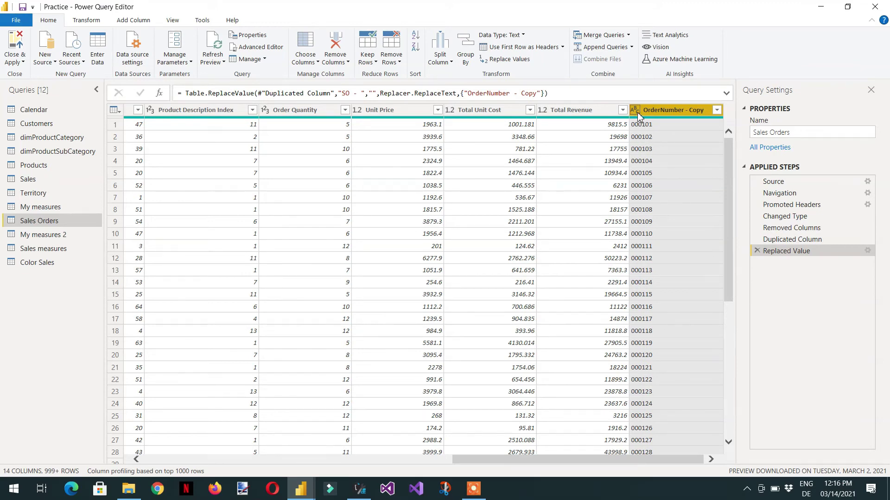
Change OrderNumber - Copy to Whole Number and apply the query changes to the model
{"action": "left_click", "coordinate": [635, 112]}
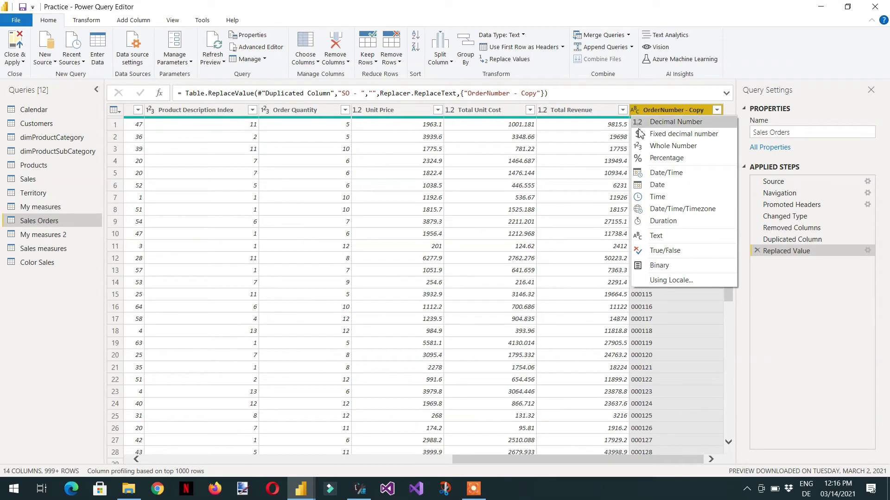
{"action": "left_click", "coordinate": [661, 147]}
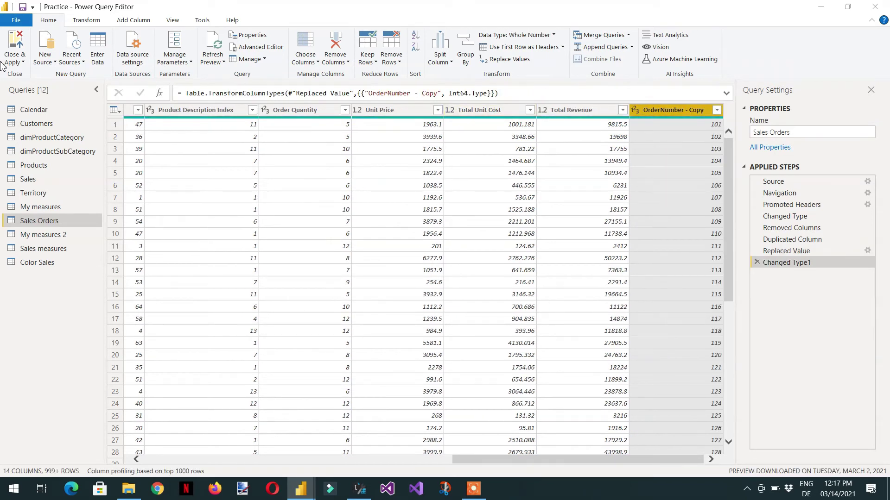
{"action": "left_click", "coordinate": [24, 62]}
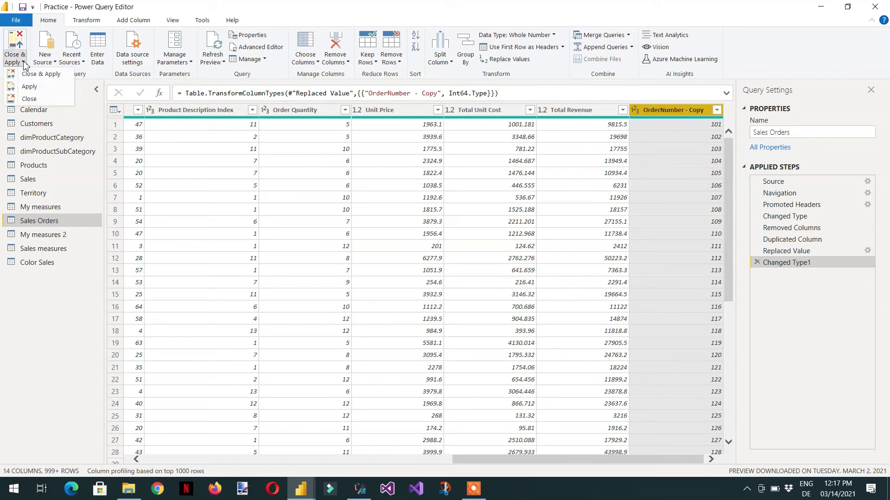
{"action": "left_click", "coordinate": [31, 89]}
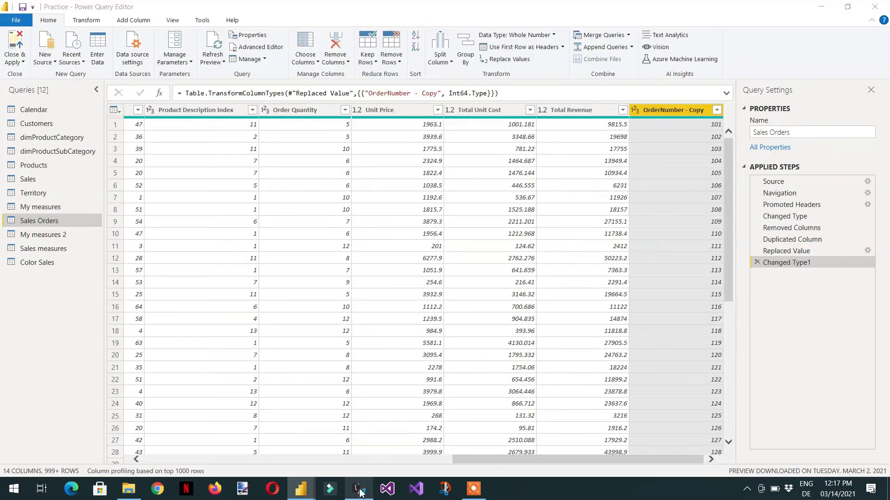
Refresh the metrics and compare OrderNumber - Copy (Int64, 48,088) against OrderNumber (1,327,720)
{"action": "left_click", "coordinate": [359, 491]}
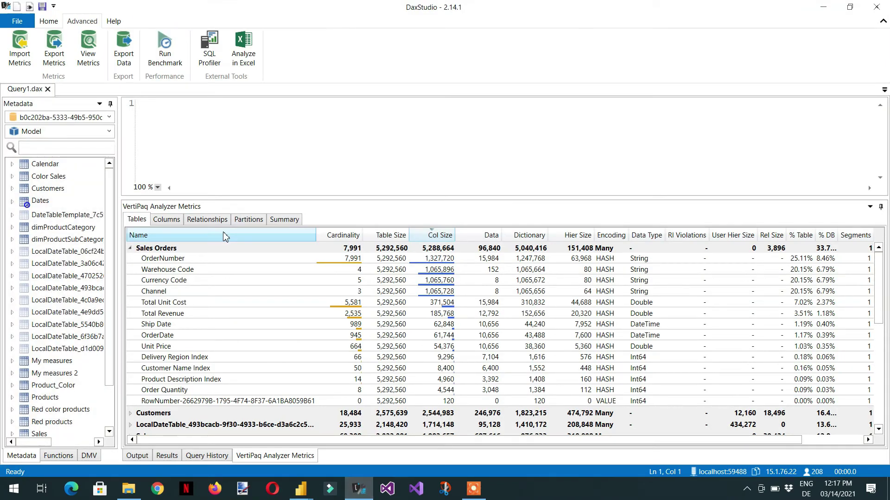
{"action": "left_click", "coordinate": [95, 64]}
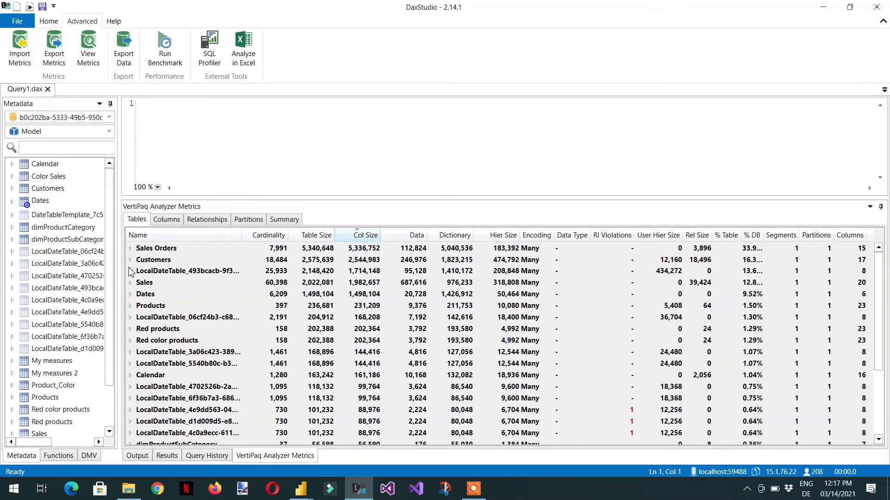
{"action": "left_click", "coordinate": [131, 249]}
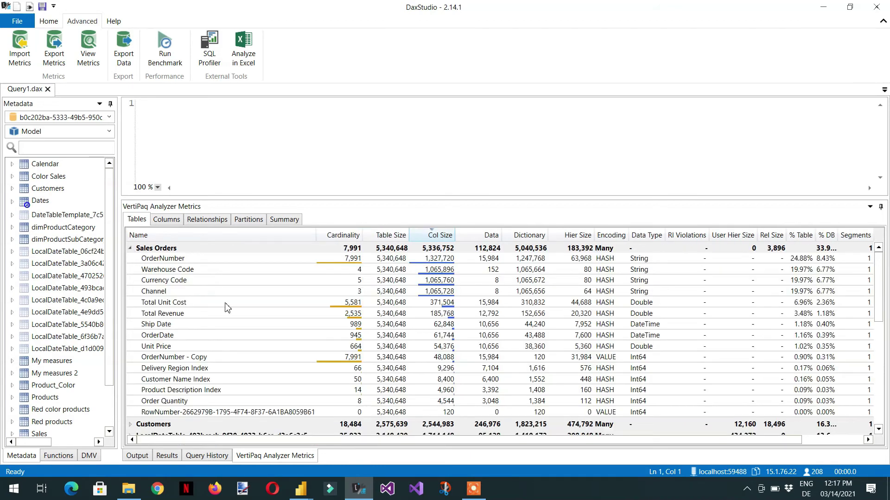